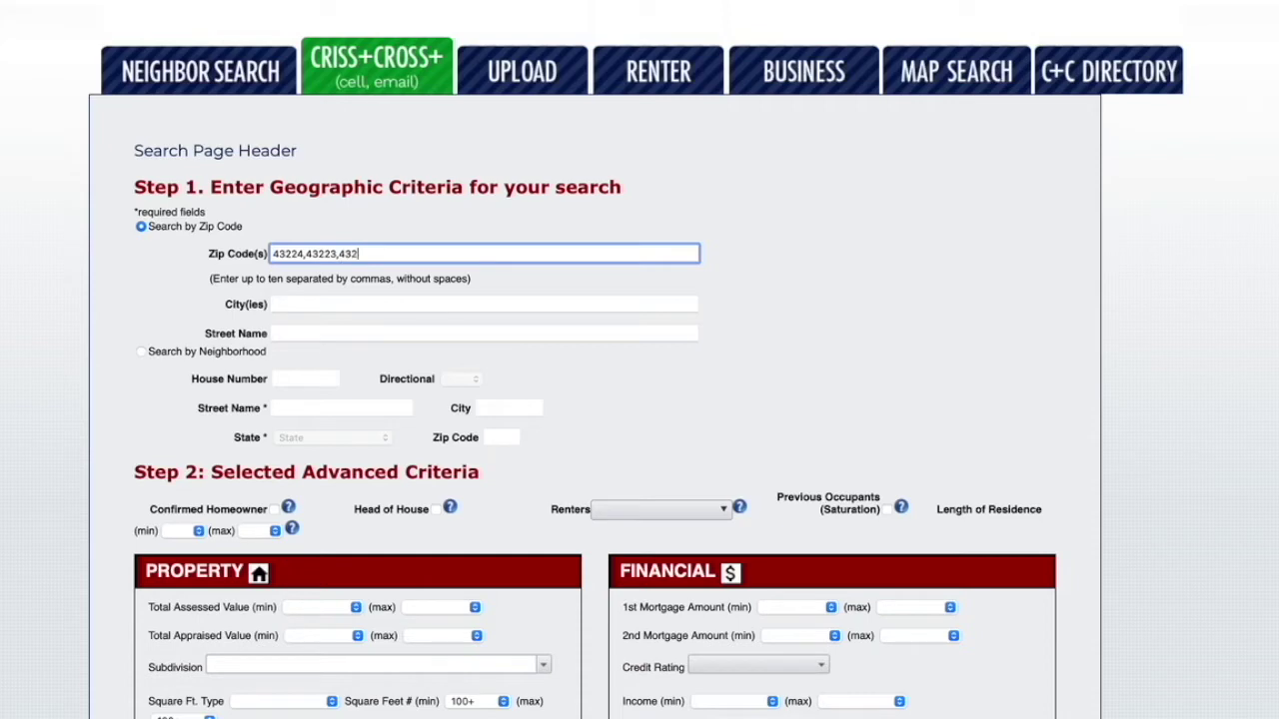
Trim the zip code list for the geographic search to 43224 only.
text(...)
key(BackSpace)
key(BackSpace)
key(BackSpace)
key(BackSpace)
key(BackSpace)
key(BackSpace)
key(BackSpace)
key(BackSpace)
key(BackSpace)
key(BackSpace)
key(BackSpace)
key(BackSpace)
key(BackSpace)
key(BackSpace)
key(BackSpace)
key(BackSpace)
Restrict the search to confirmed homeowners in the advanced criteria.
scroll(27, 181, down, 5)
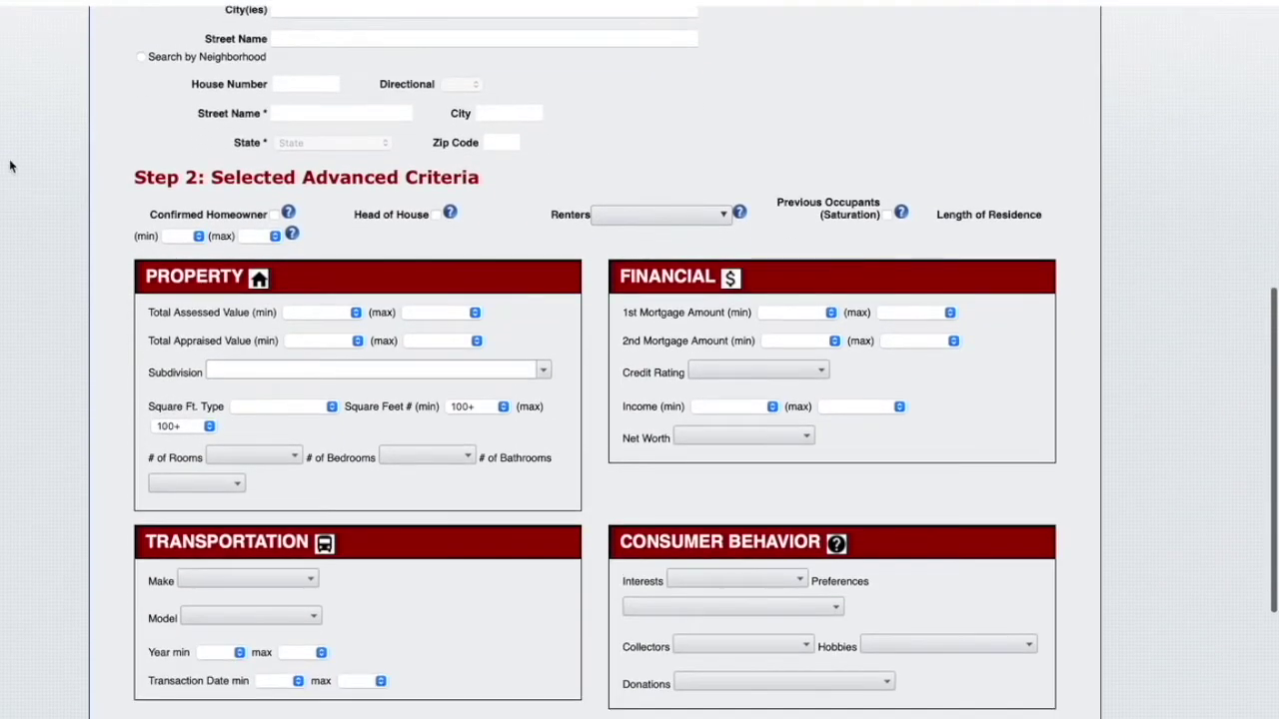
click(275, 217)
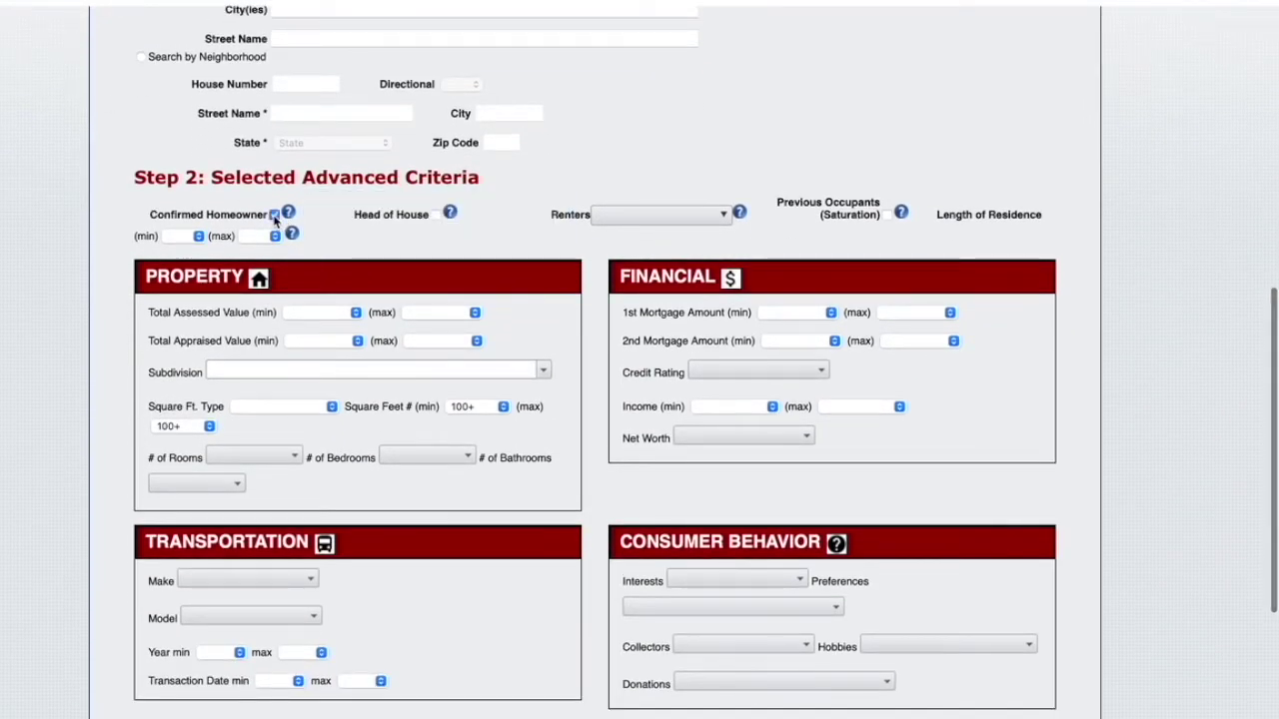
Review the remaining property, financial, transportation, consumer and family criteria and the explanations of the list types.
scroll(616, 418, down, 2)
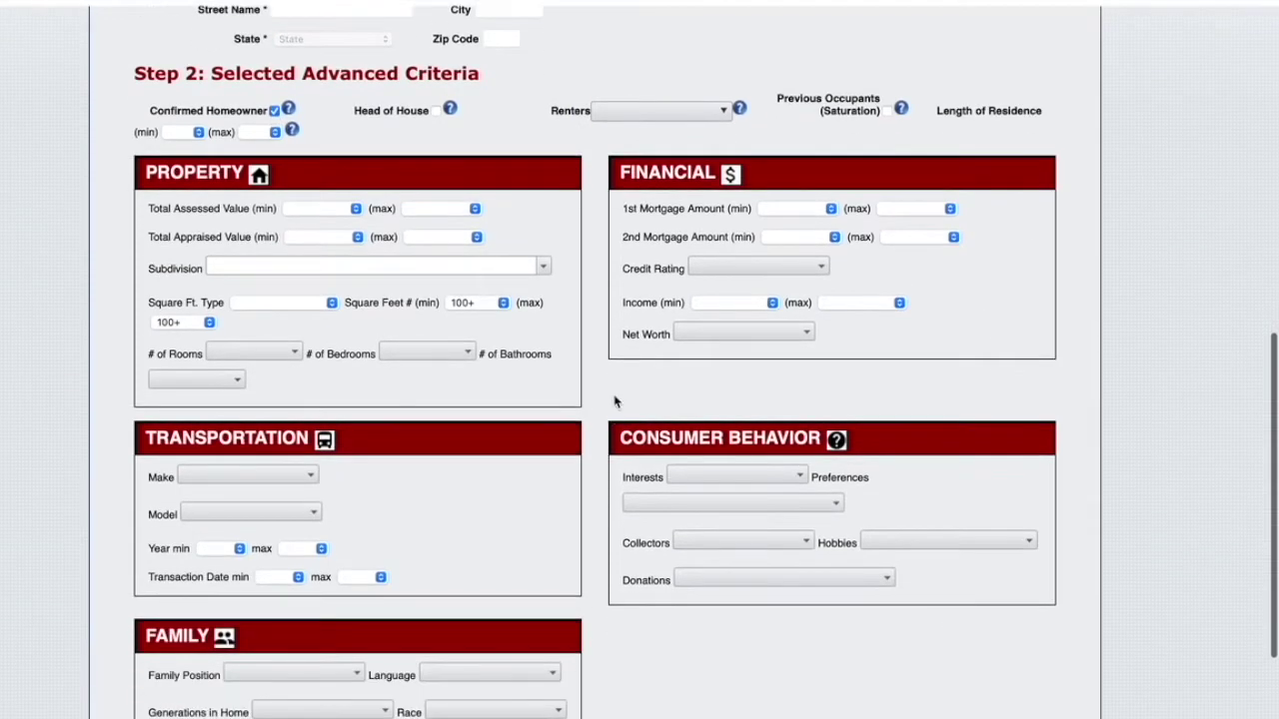
scroll(640, 298, down, 2)
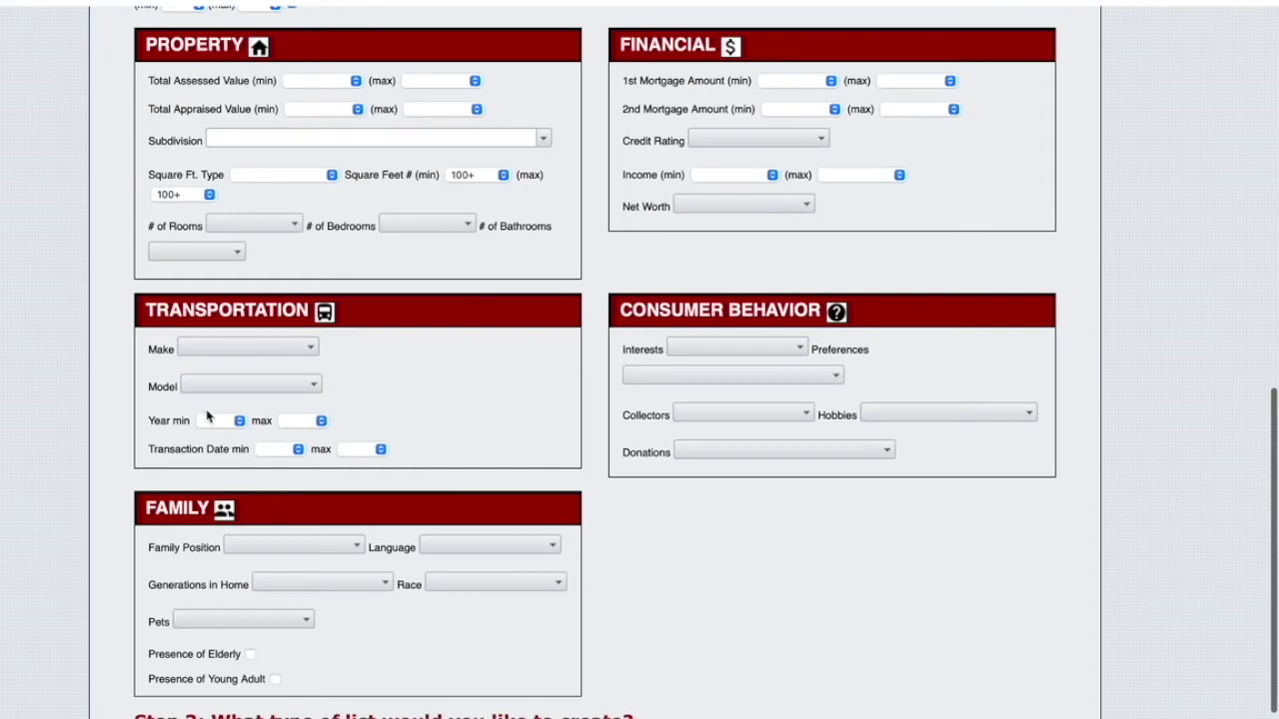
scroll(463, 495, down, 2)
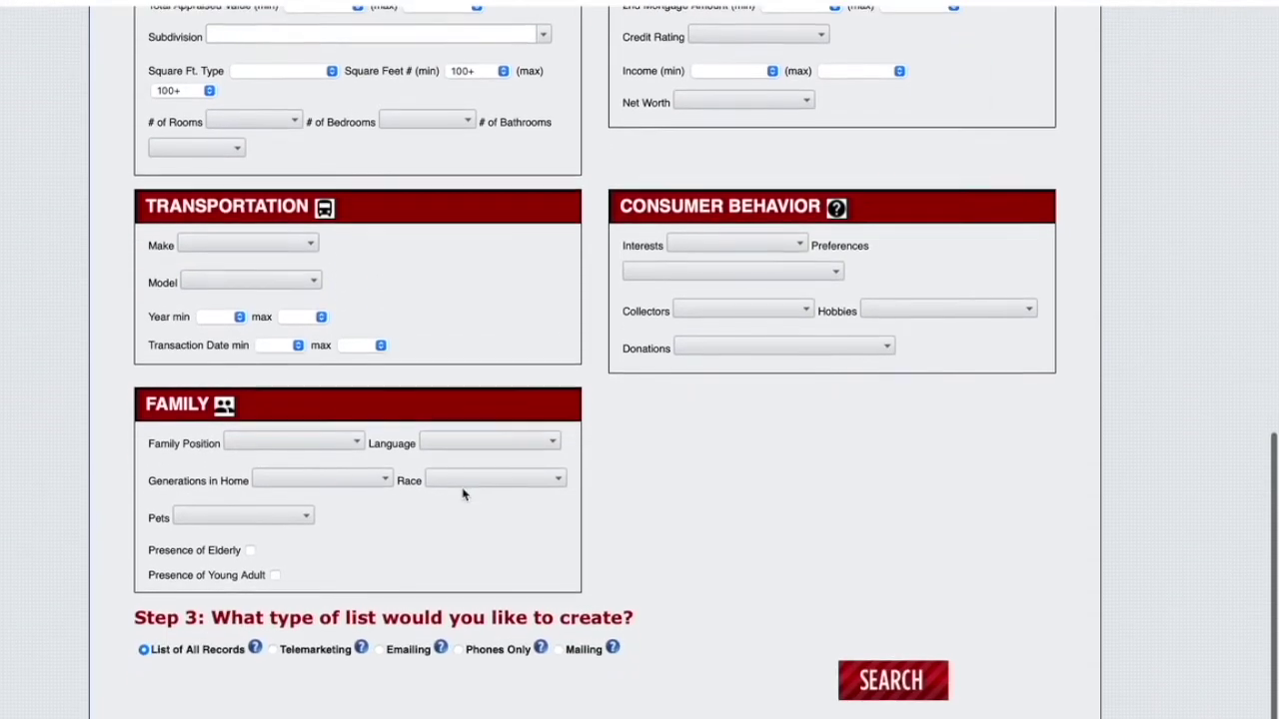
scroll(800, 497, up, 1)
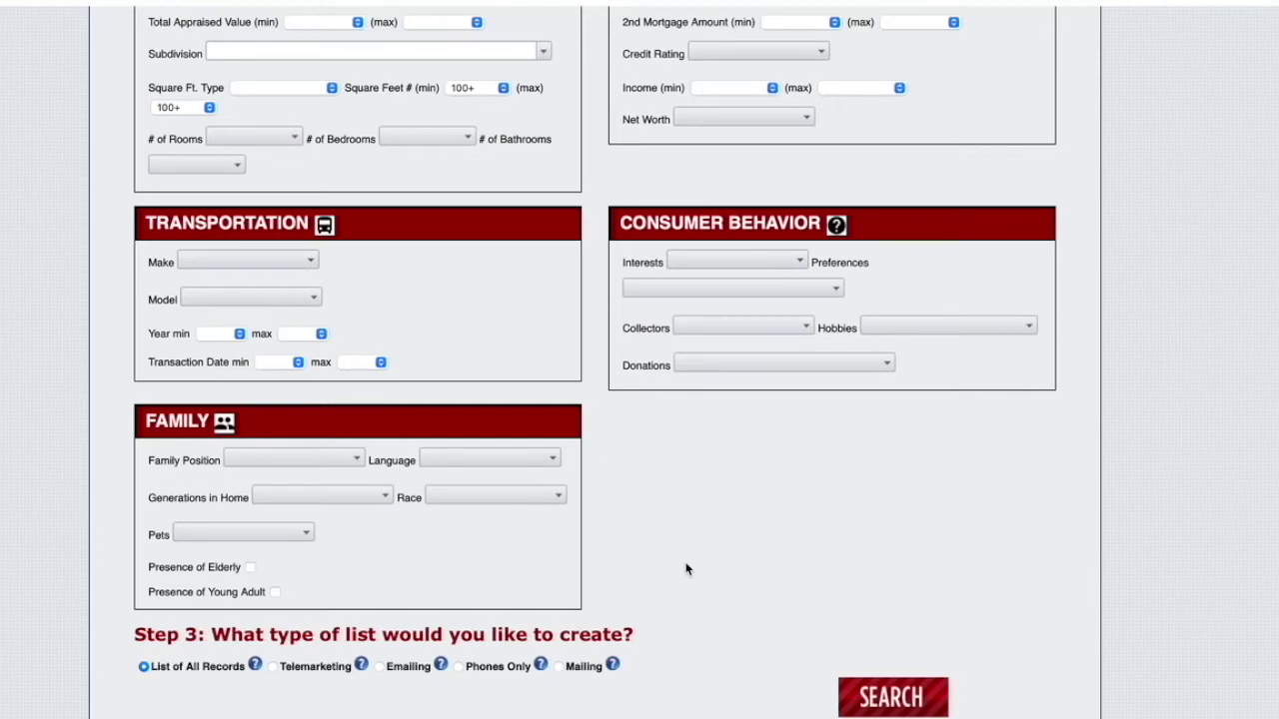
scroll(686, 568, down, 1)
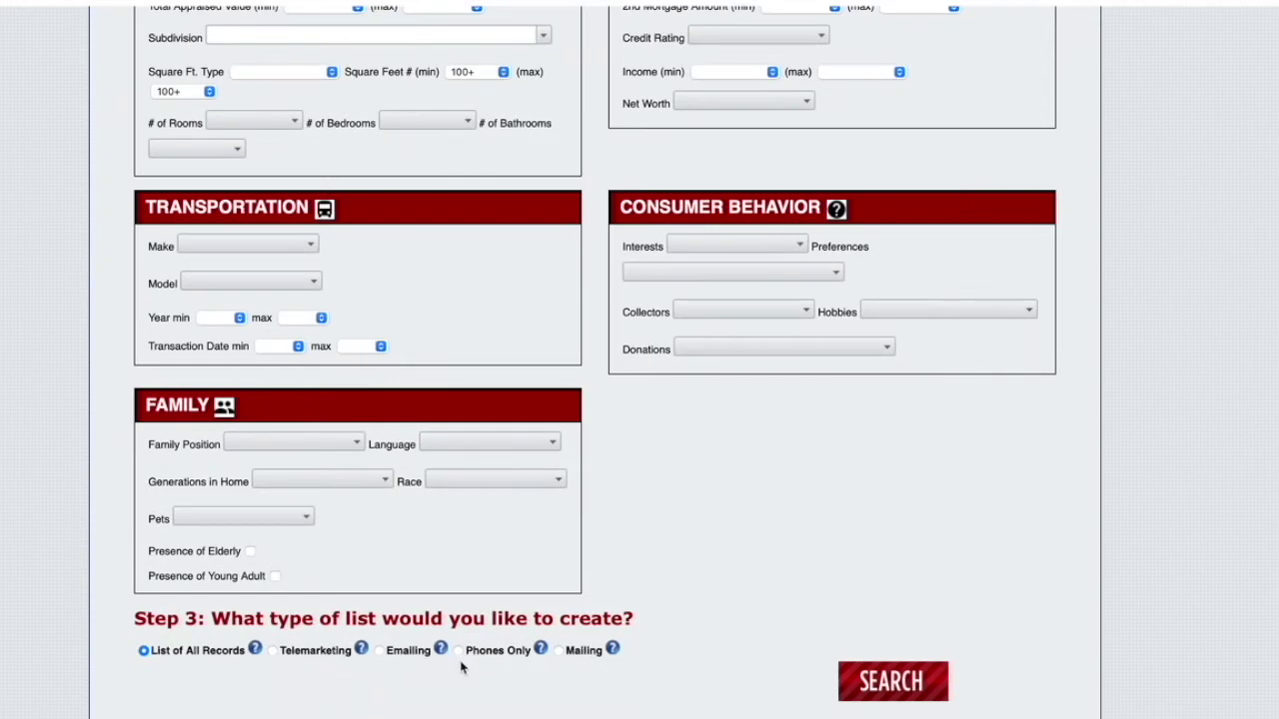
mouse_move(614, 651)
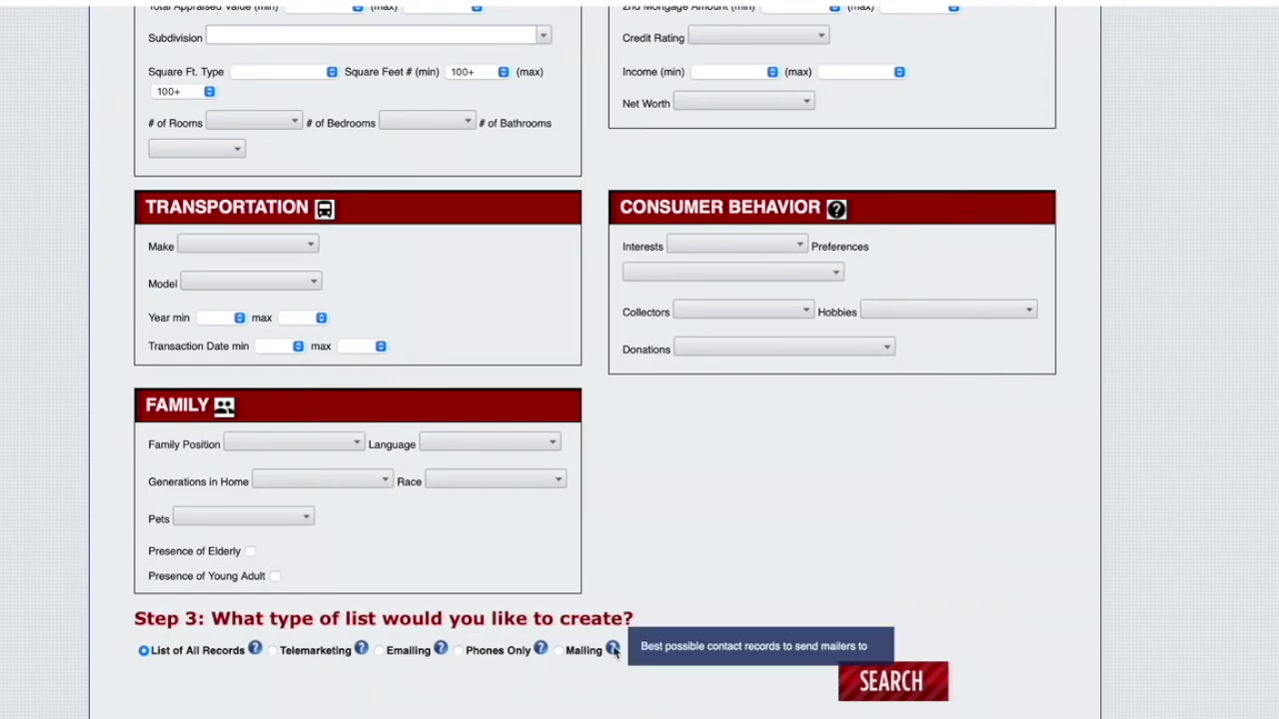
mouse_move(541, 651)
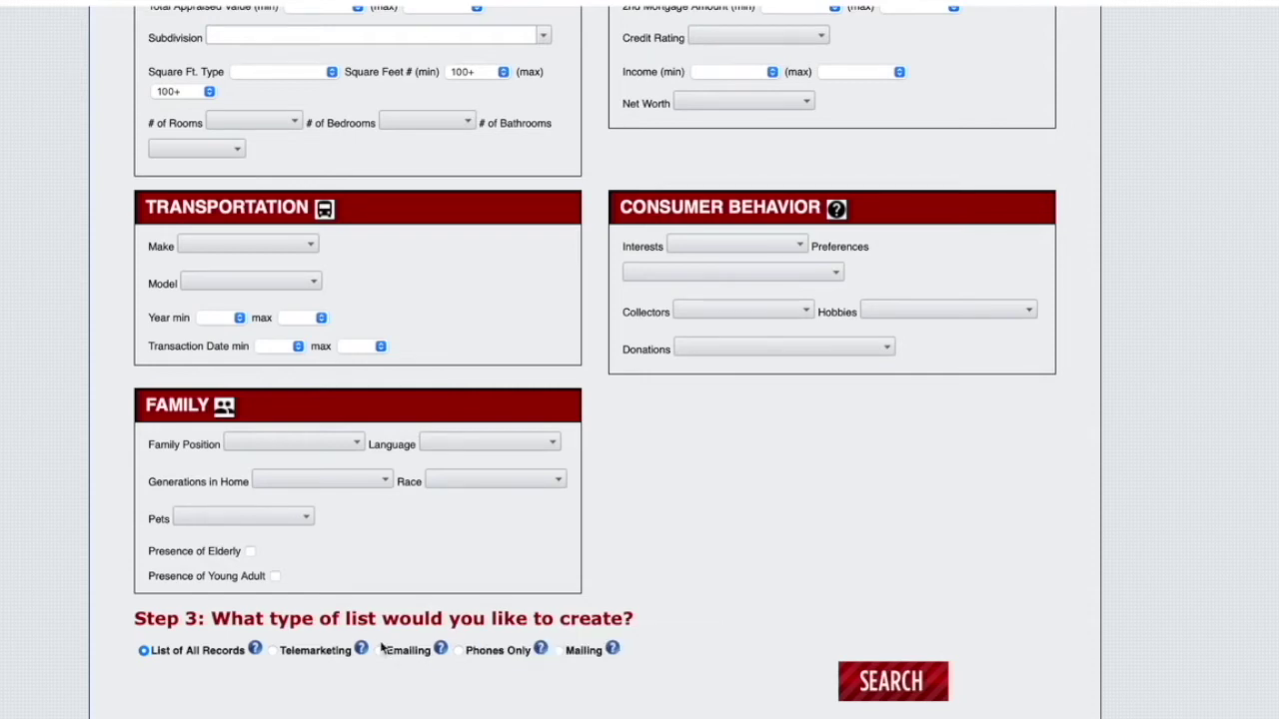
mouse_move(362, 650)
Run the search as a list of all records and look over the returned contact table.
click(895, 683)
scroll(886, 650, down, 5)
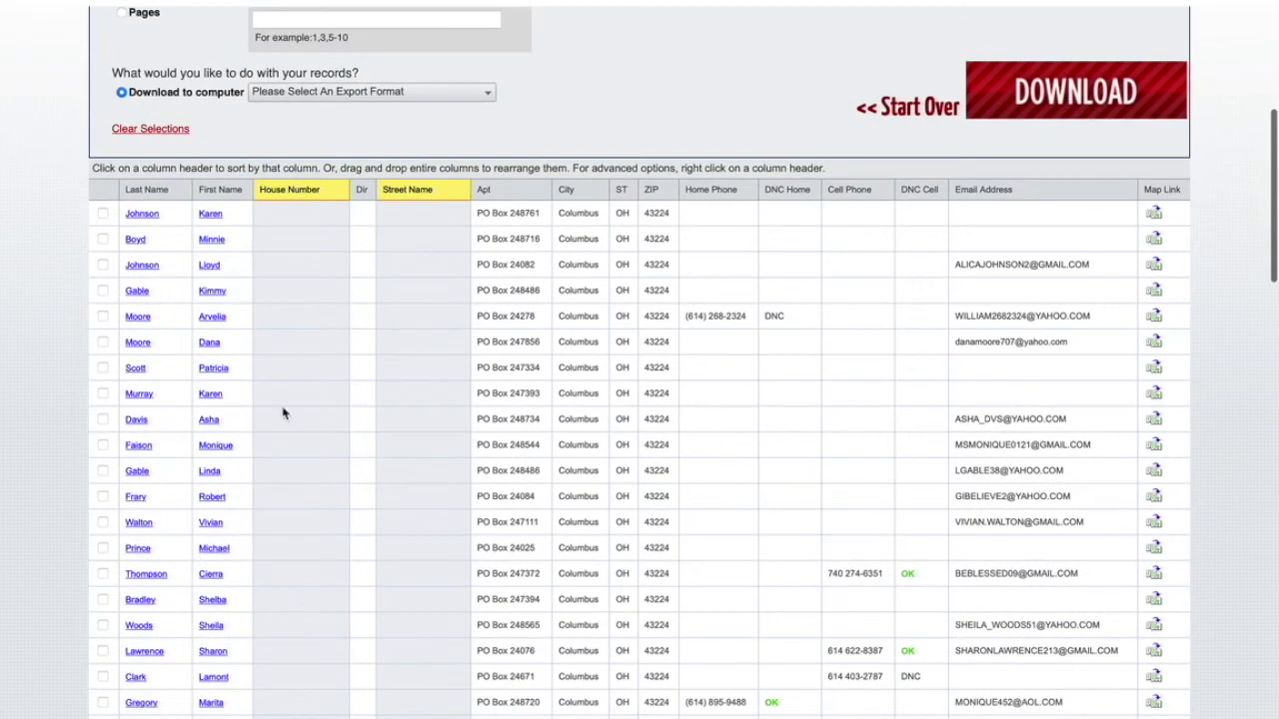
scroll(386, 588, up, 3)
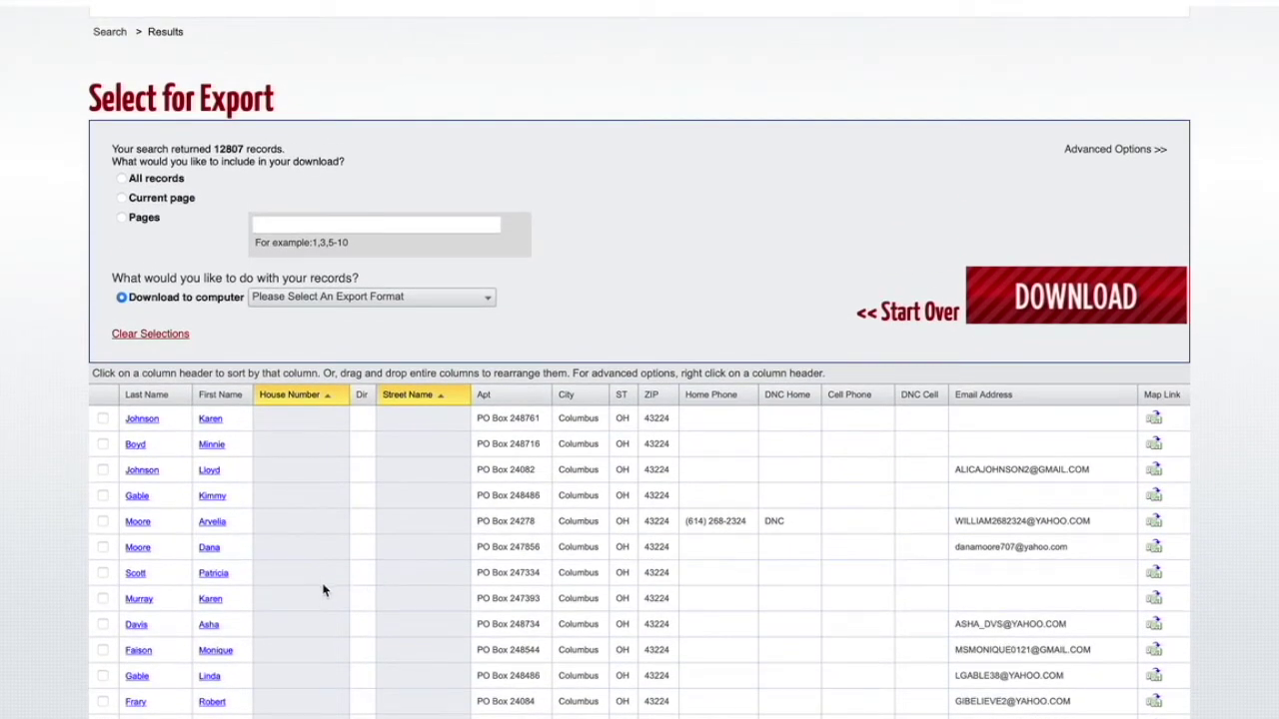
scroll(323, 591, down, 2)
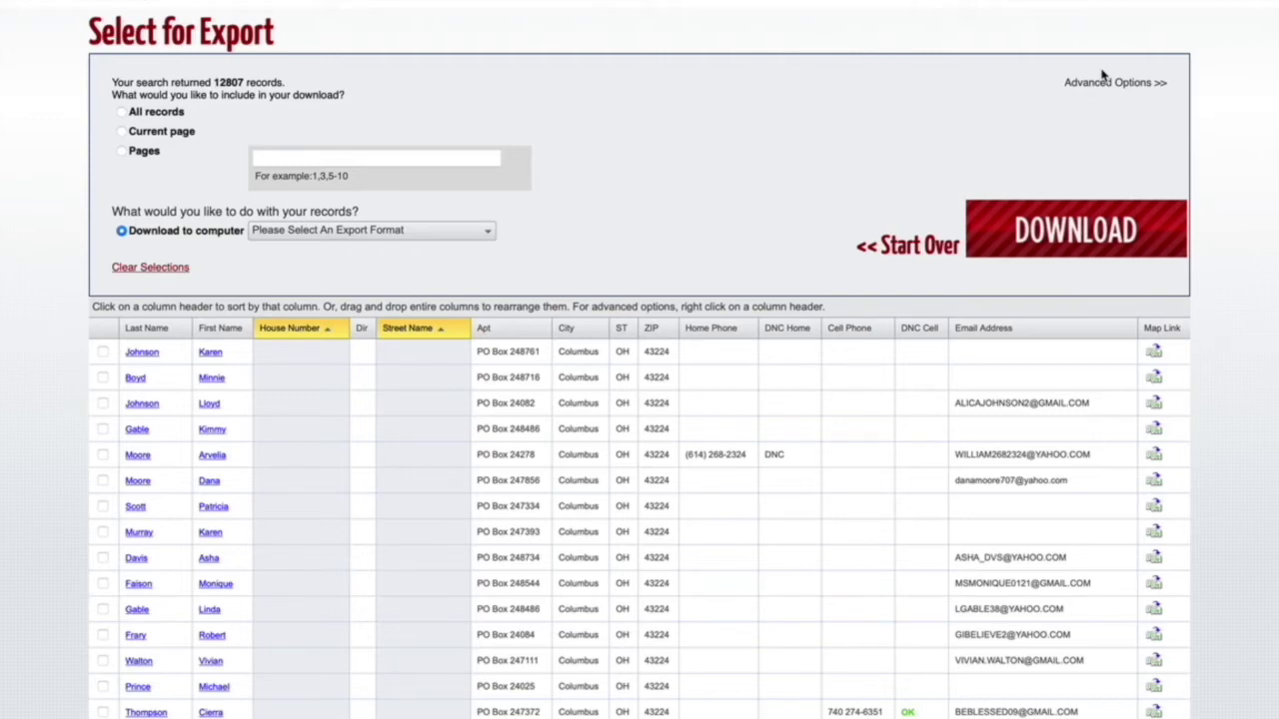
Add the Age field to the output fields in the advanced export options.
click(1103, 80)
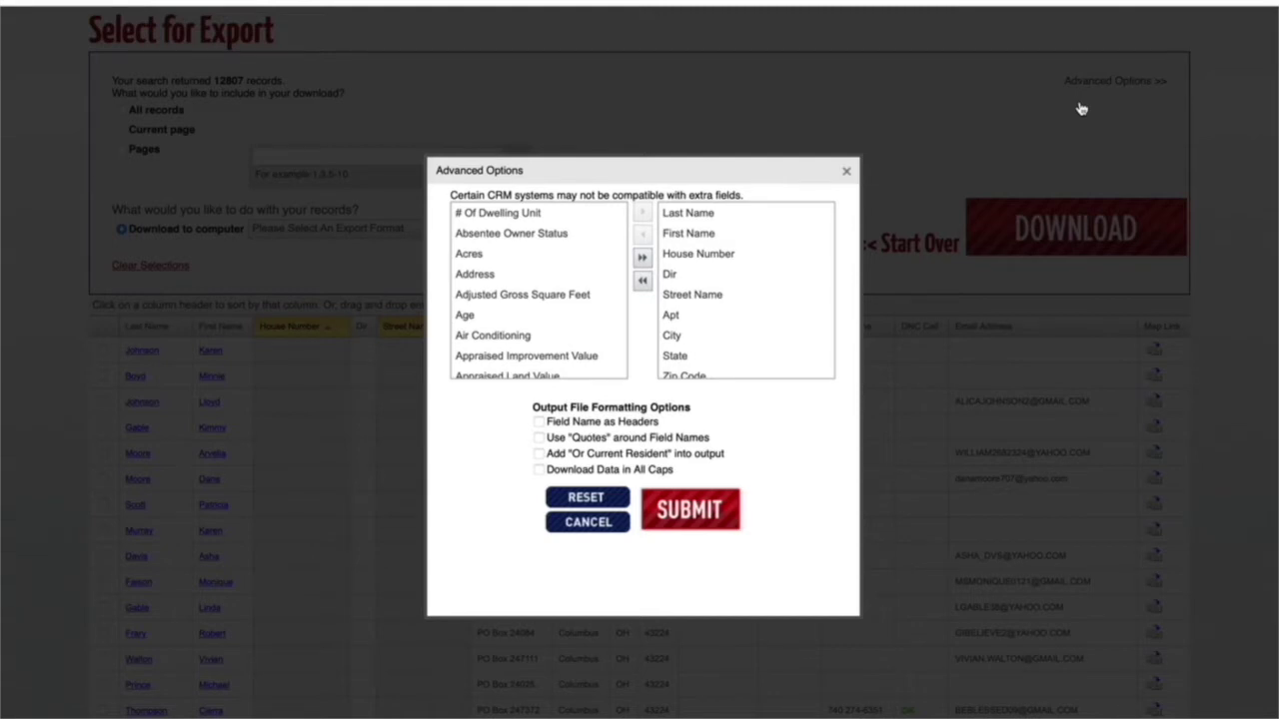
click(524, 318)
click(524, 320)
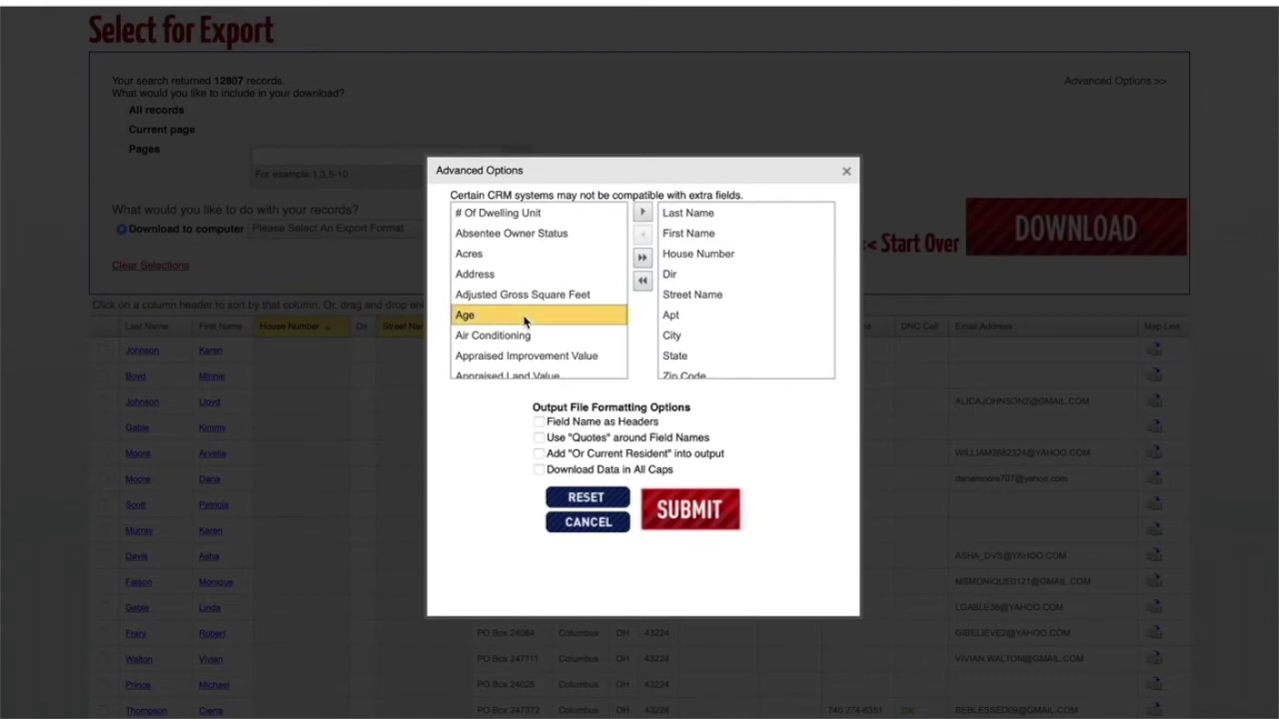
click(646, 216)
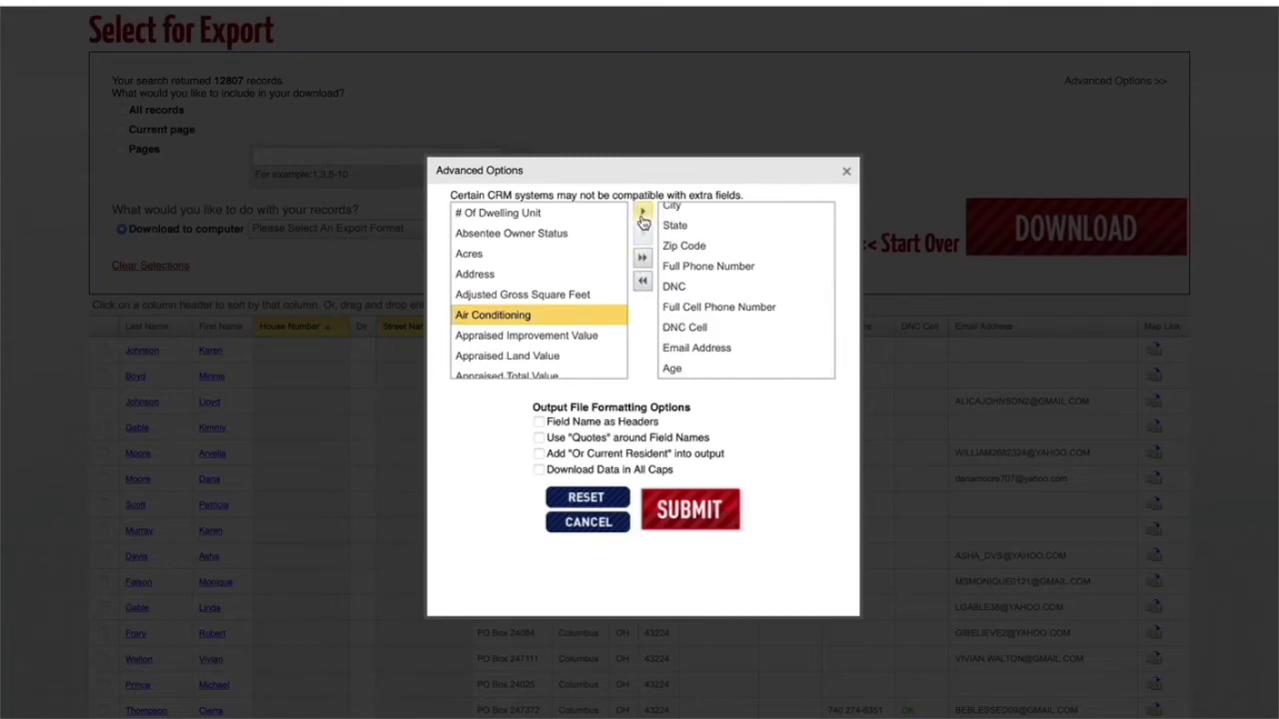
Add the Dwelling Type field to the output fields in the advanced export options.
scroll(551, 314, down, 10)
scroll(548, 318, down, 15)
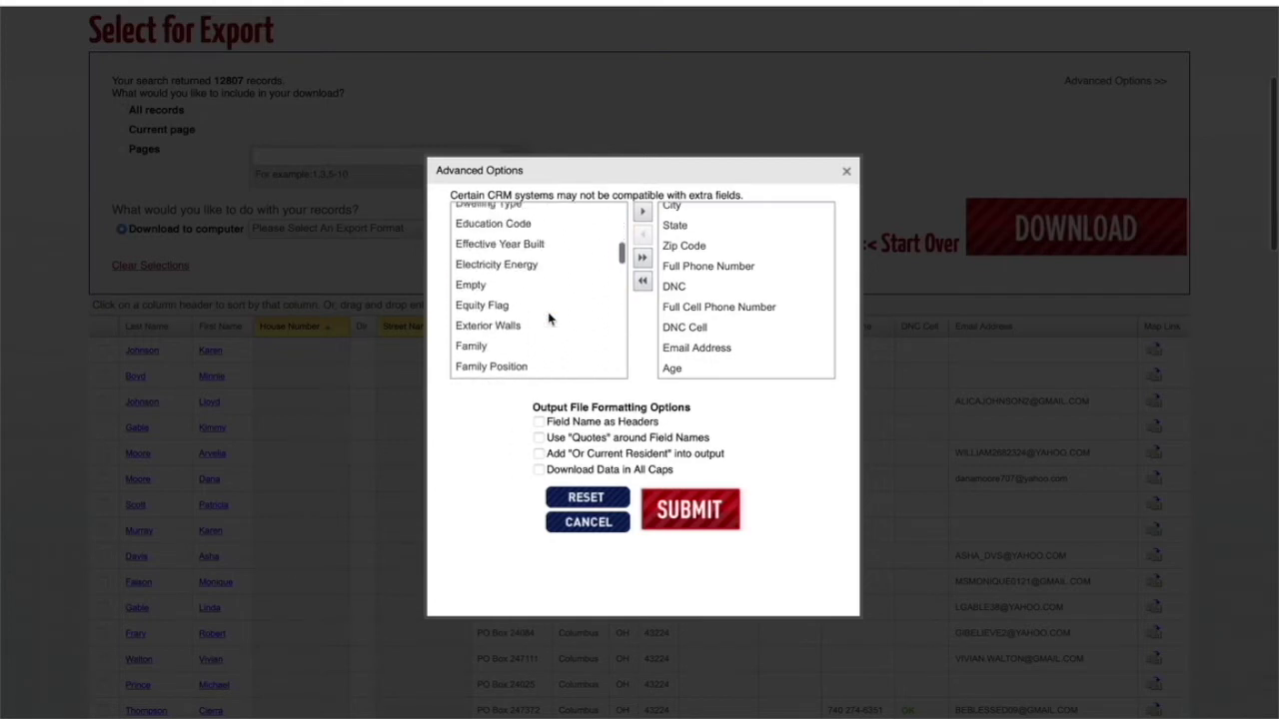
scroll(549, 318, up, 1)
click(548, 318)
click(524, 214)
click(643, 214)
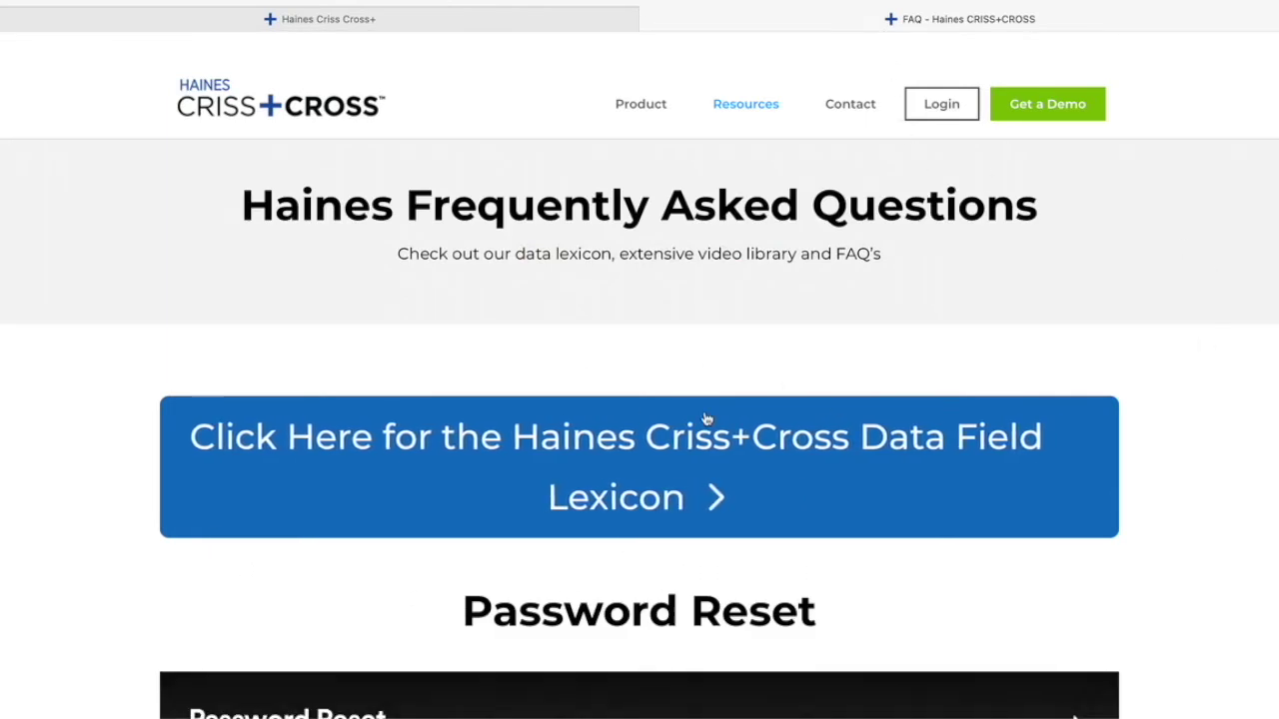
Open the Haines Criss+Cross Data Field Lexicon from the FAQ page and examine the Age and Dwelling Type columns in the results.
click(631, 477)
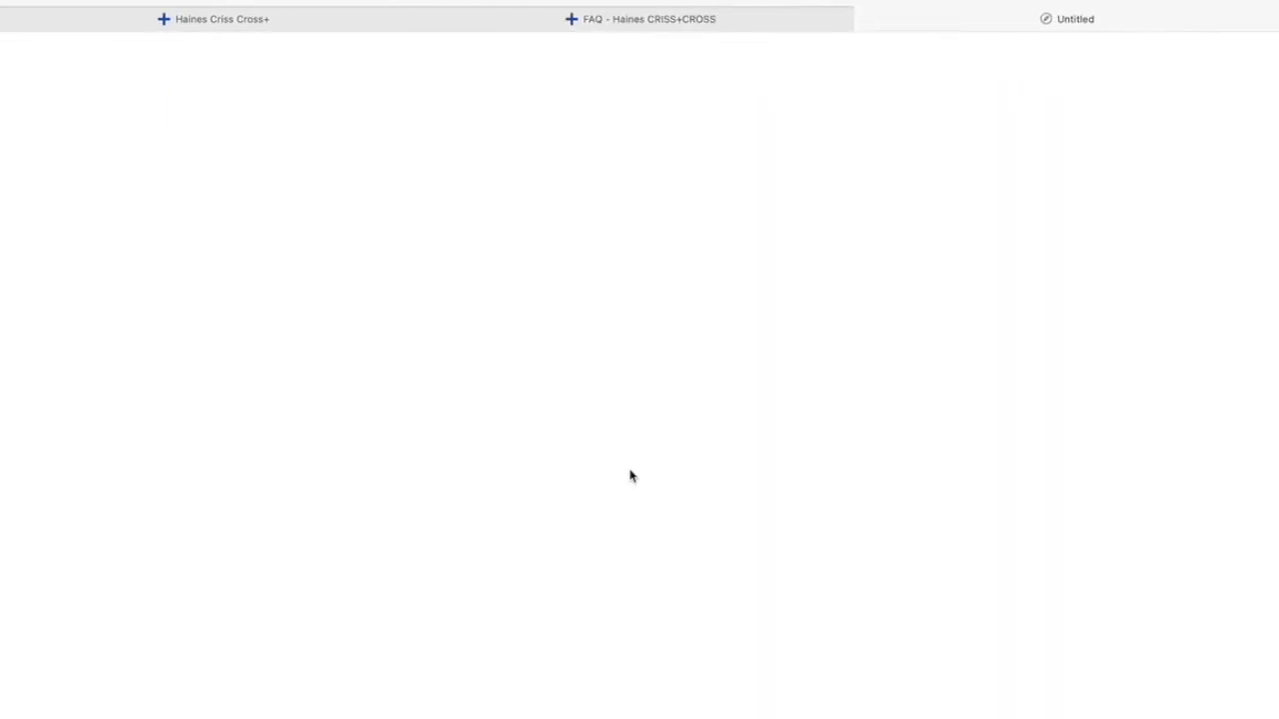
scroll(620, 465, down, 5)
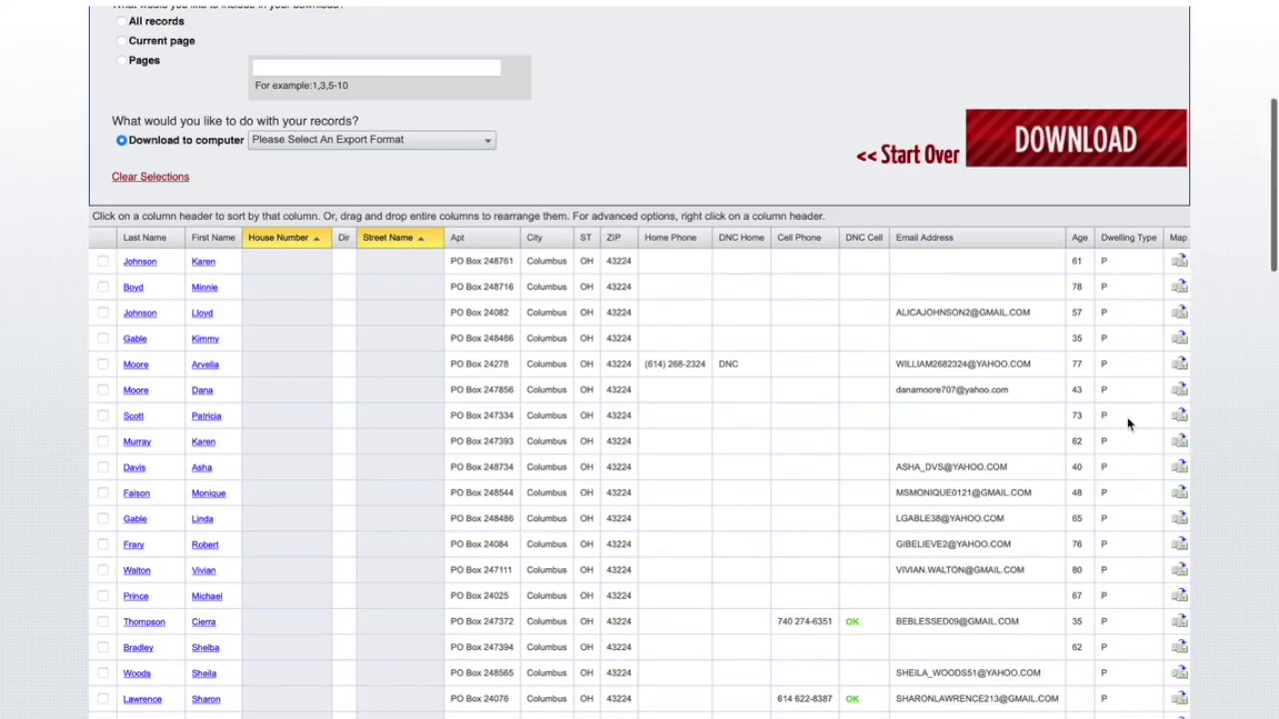
scroll(1127, 425, down, 8)
scroll(1127, 425, up, 8)
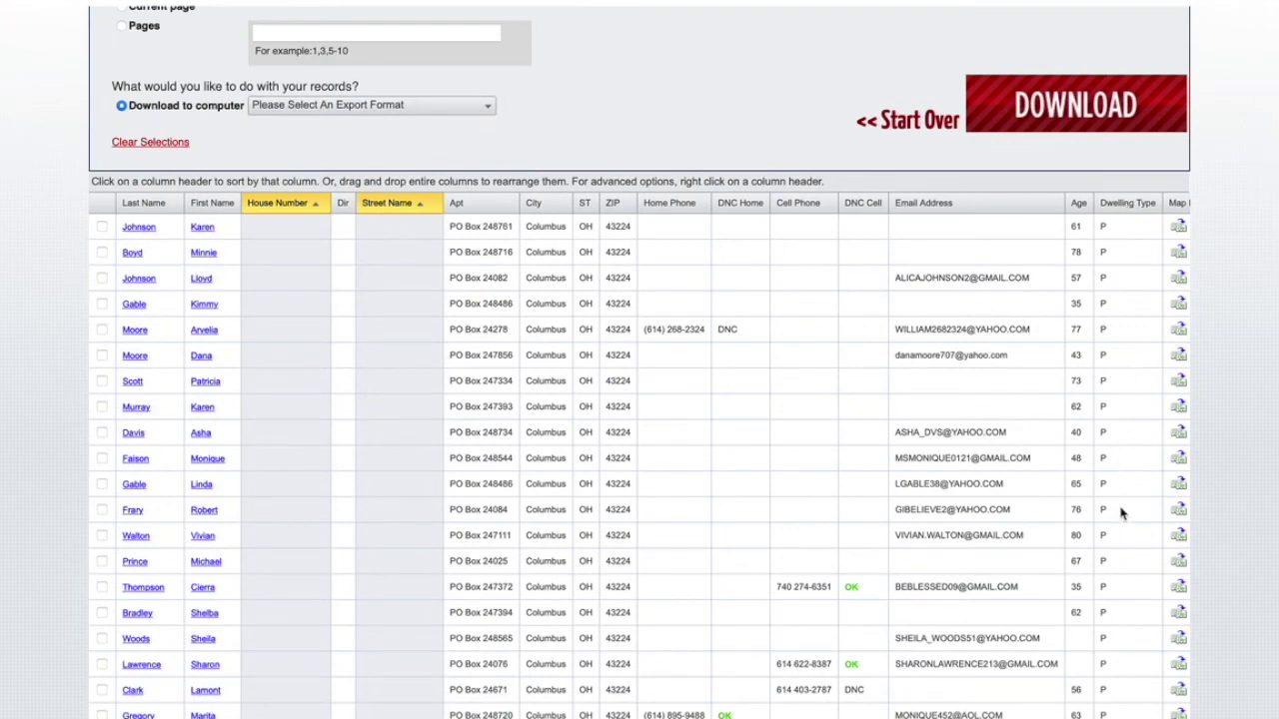
Move the Dwelling Type column before Email Address and the Age column before Cell Phone.
drag(1133, 206, 929, 204)
drag(1149, 207, 809, 208)
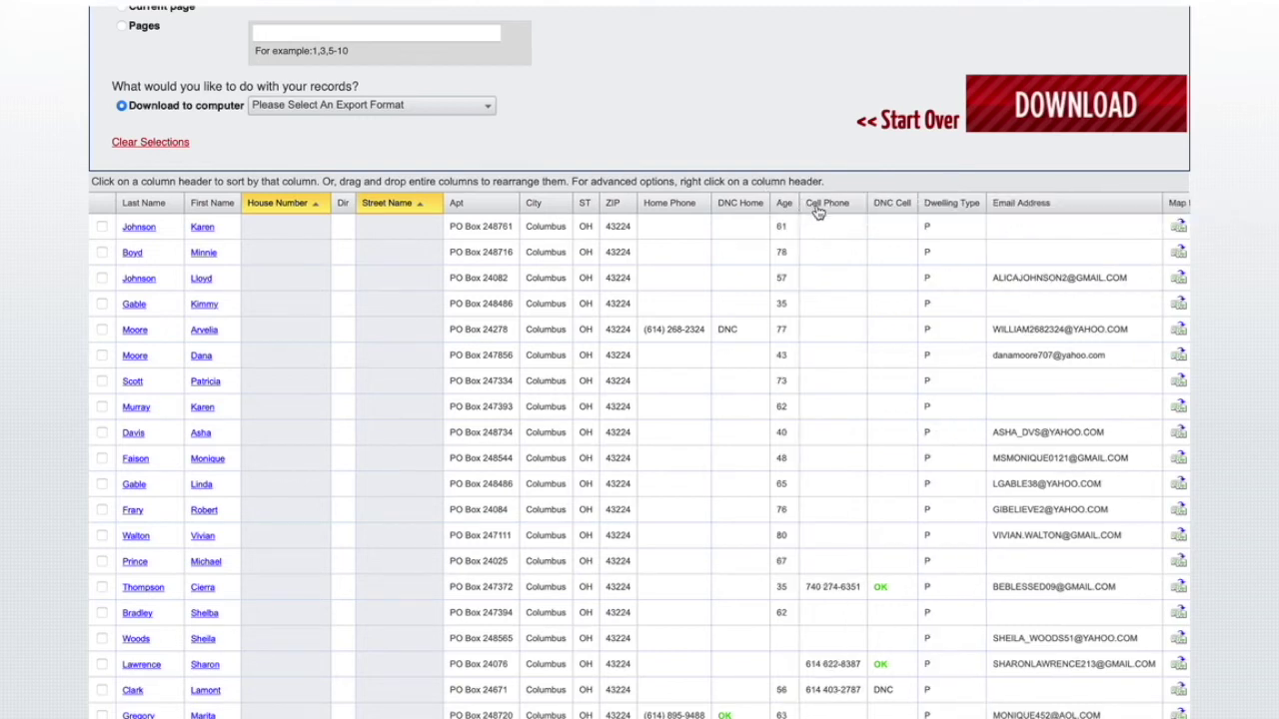
Sort the results by Dwelling Type in descending order.
click(962, 205)
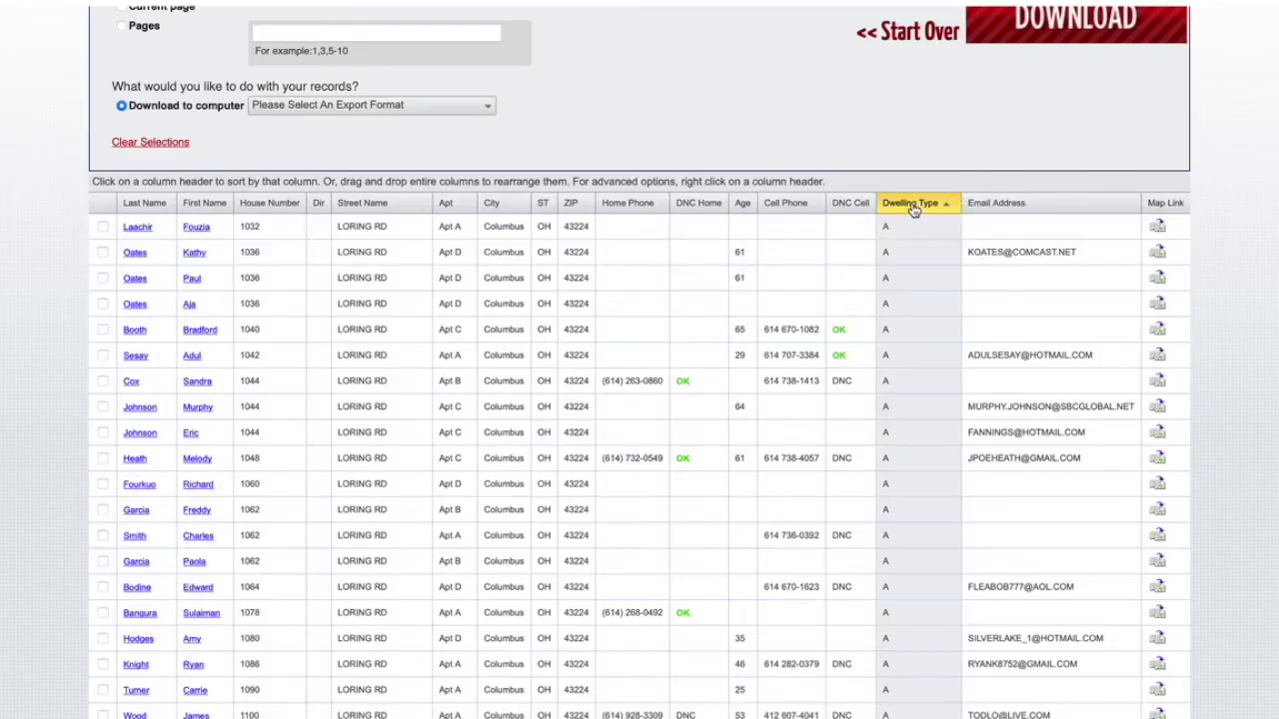
click(912, 206)
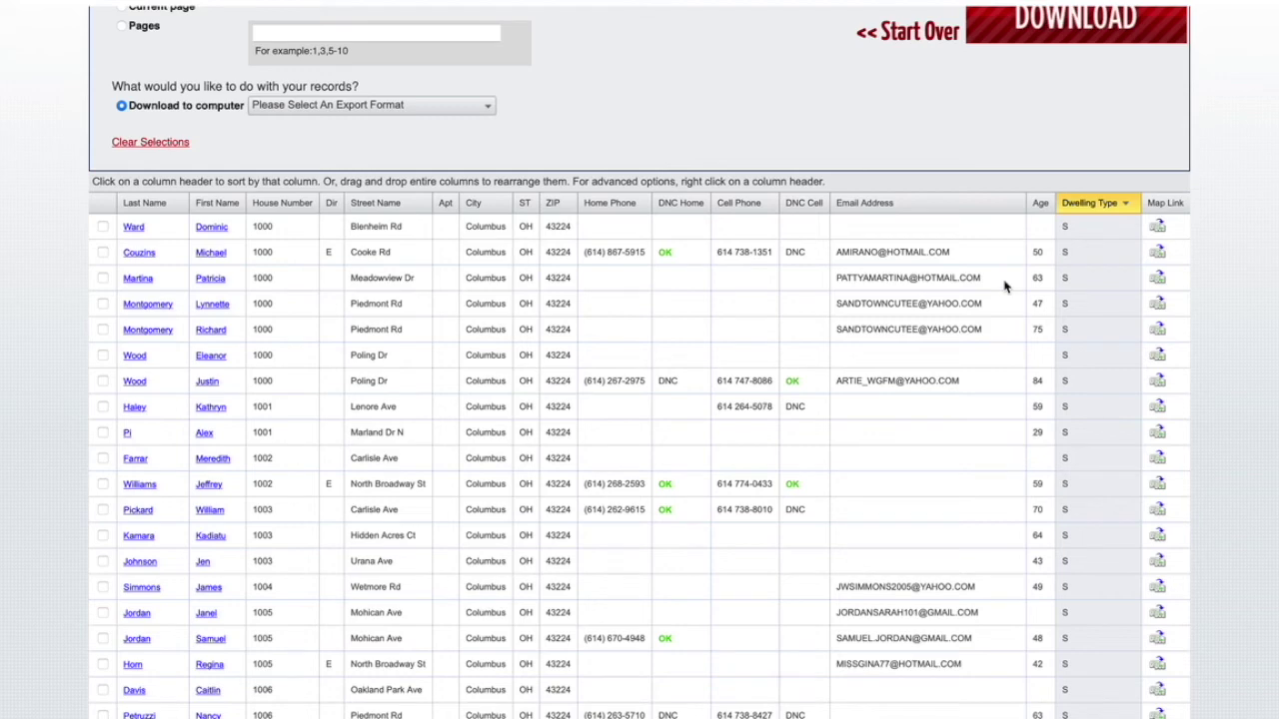
Limit the download to specific pages and set the page range to 1-15.
scroll(1005, 287, up, 5)
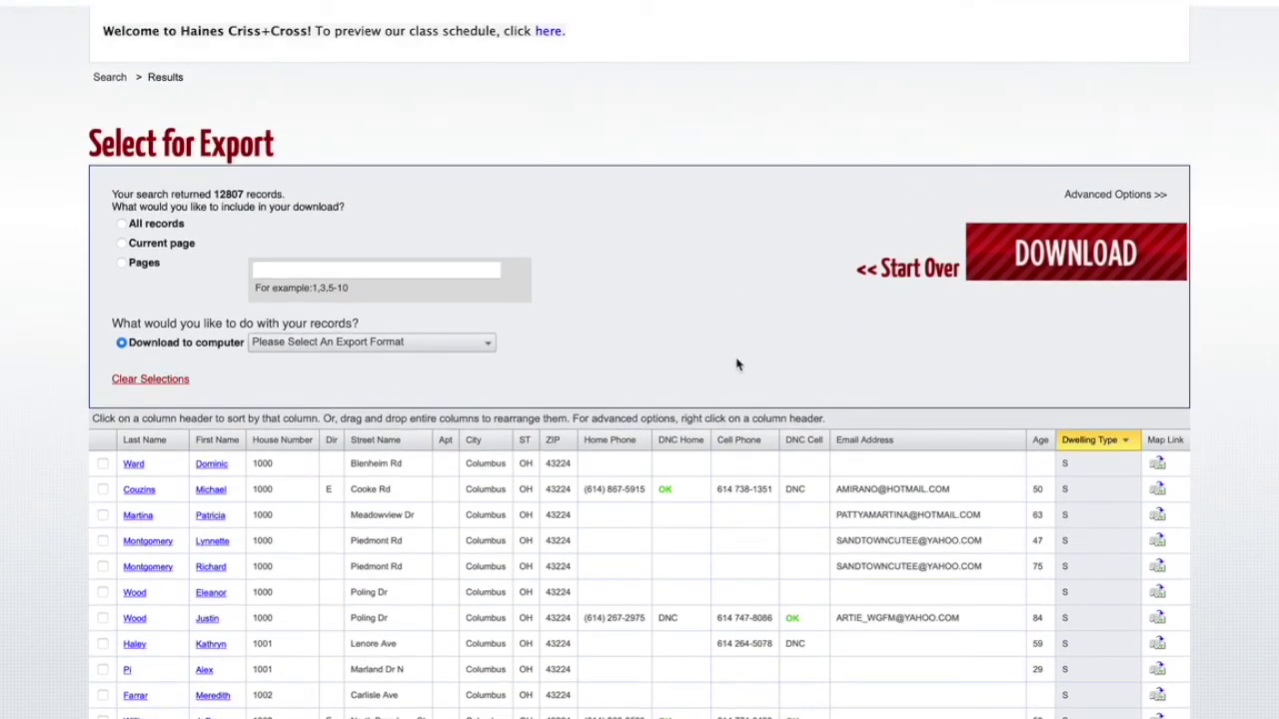
scroll(736, 364, down, 1)
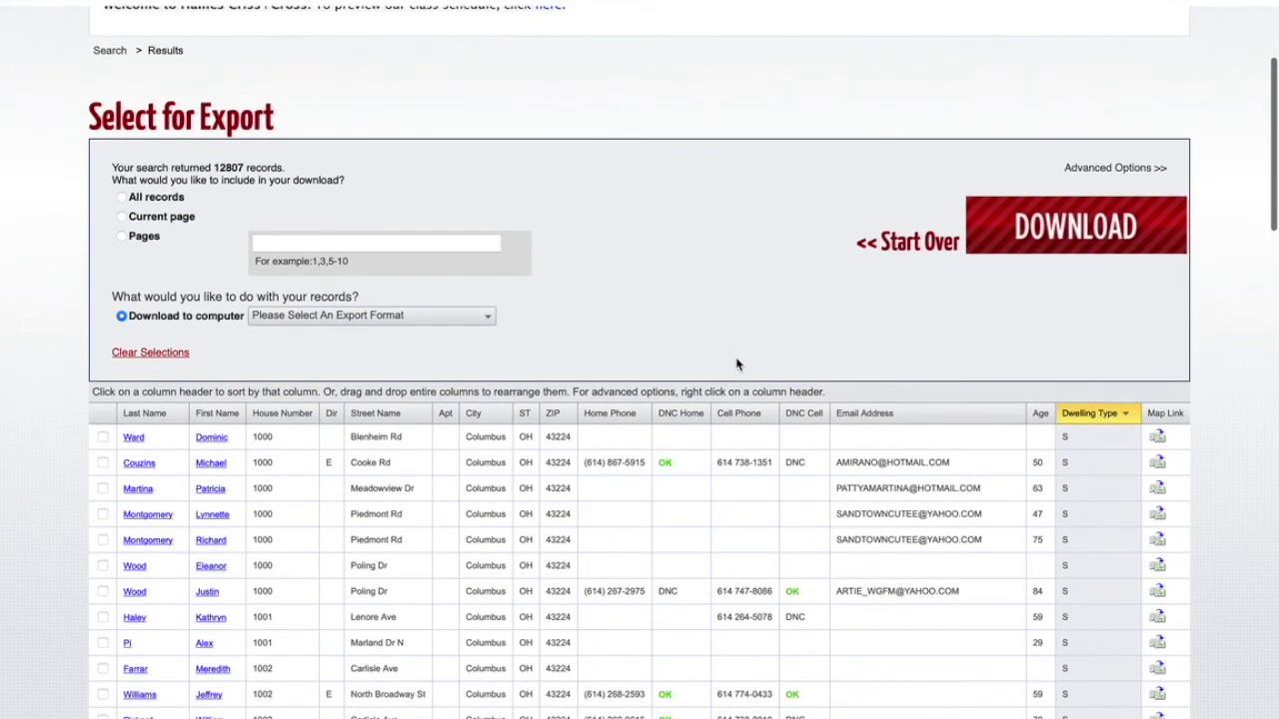
scroll(736, 365, down, 1)
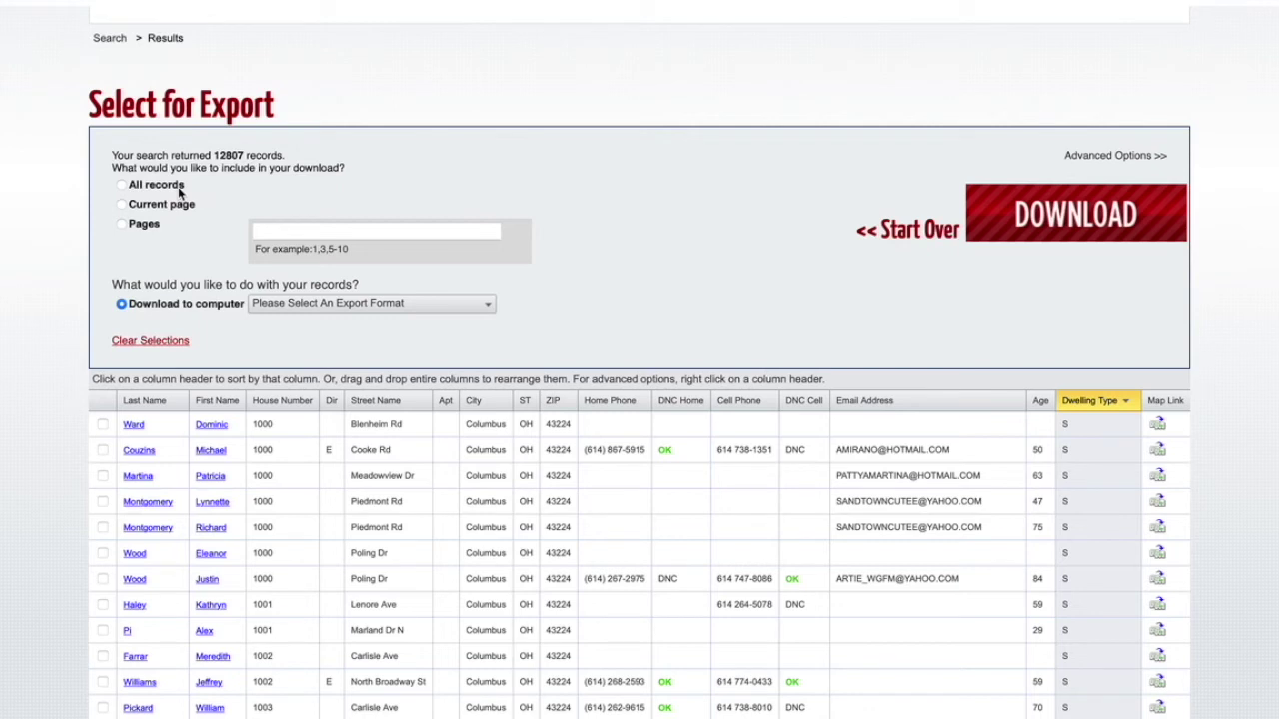
click(124, 228)
click(269, 232)
click(268, 233)
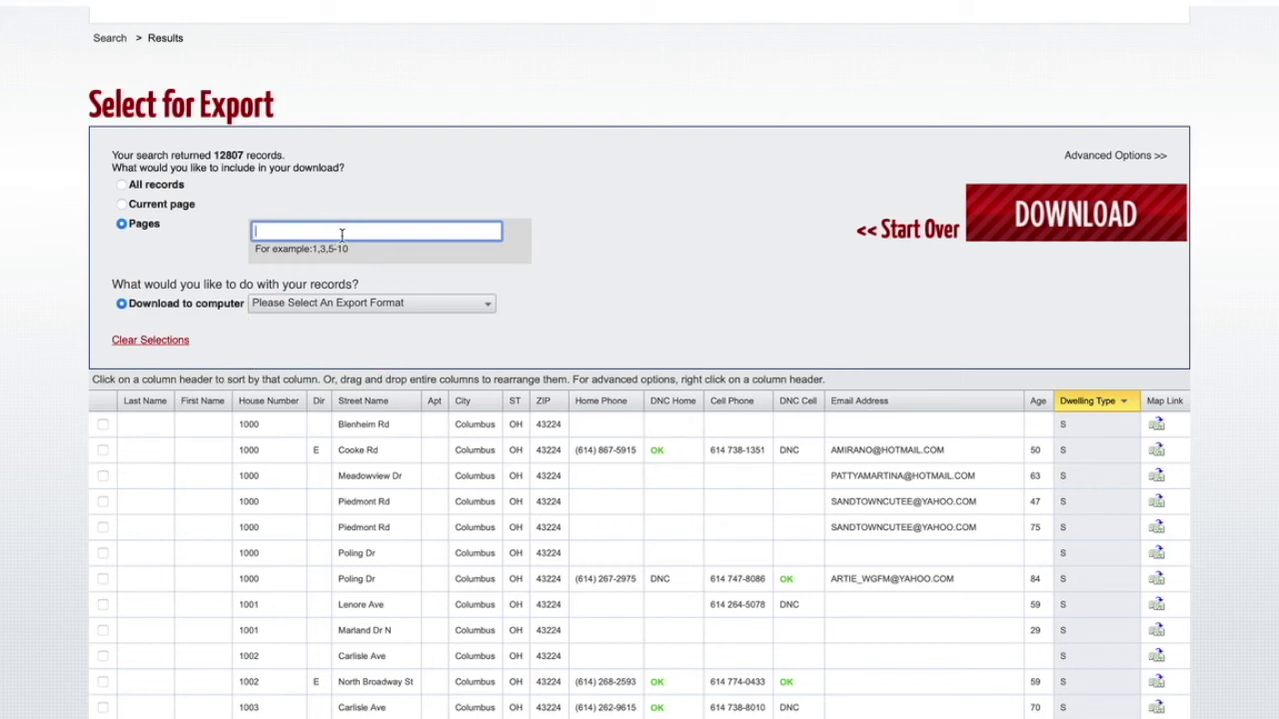
text(1-15)
Set the export format for the download to "Excel - All fields separated".
click(418, 301)
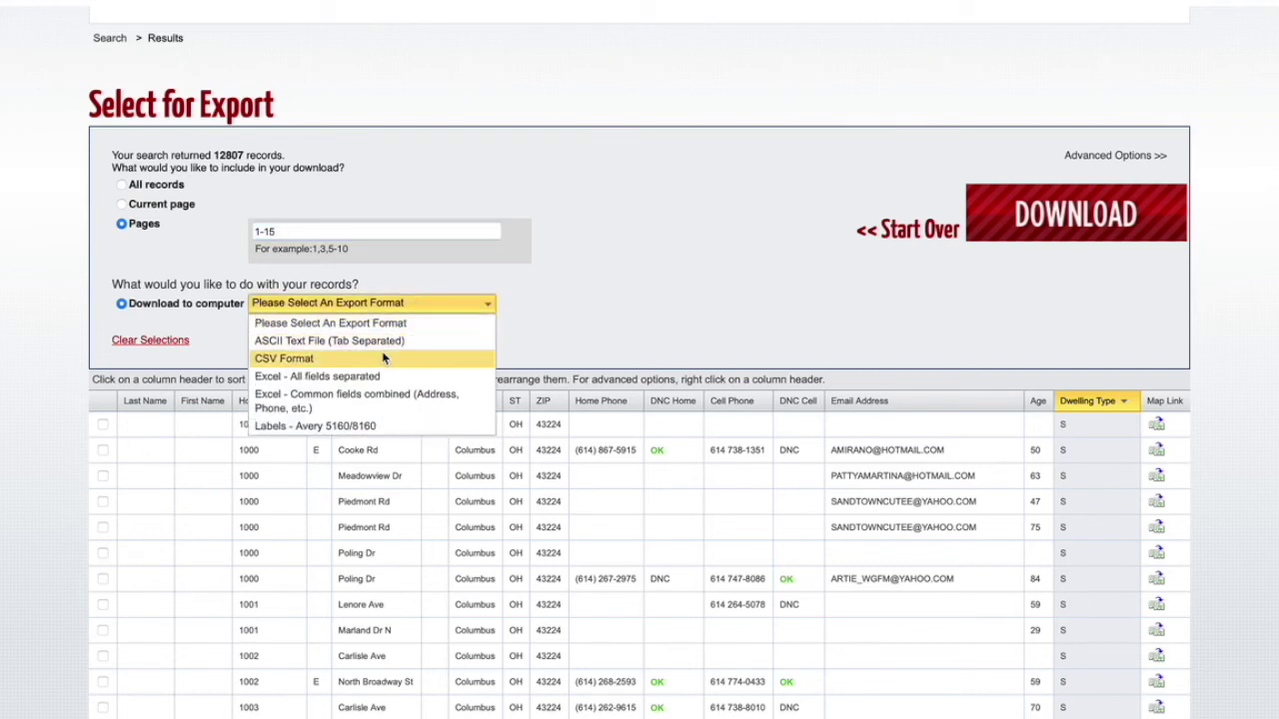
click(410, 232)
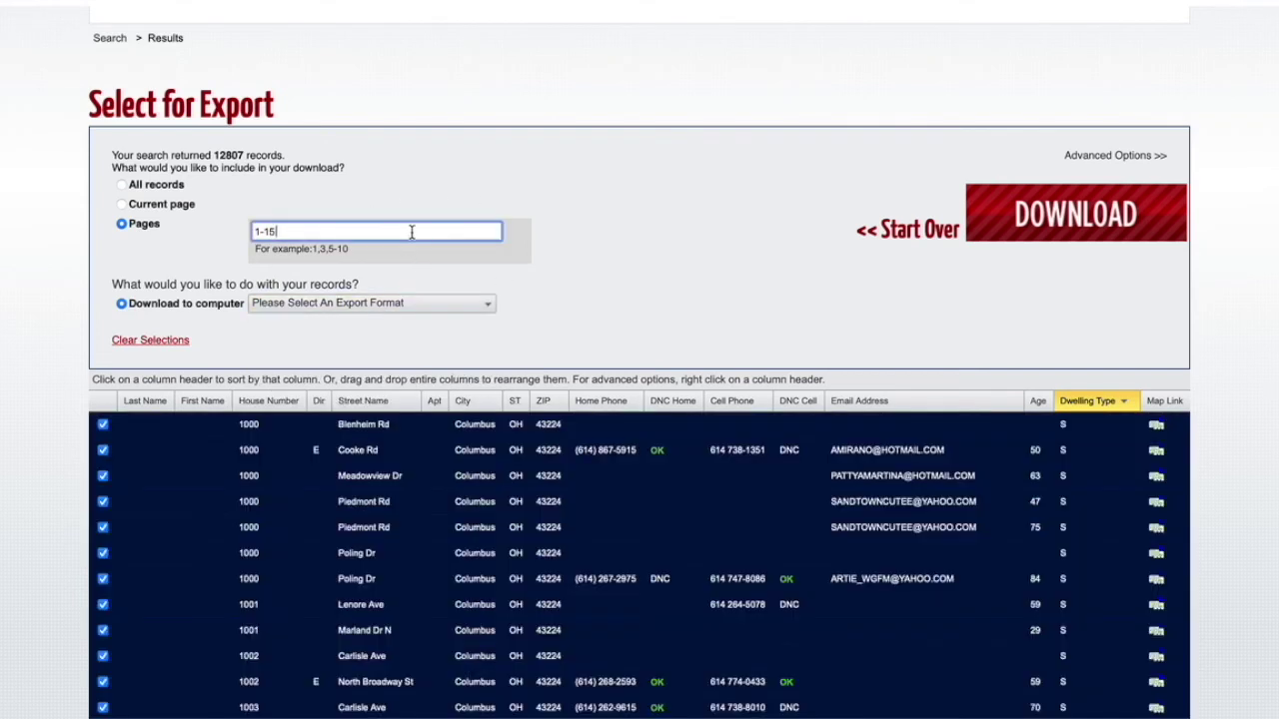
click(328, 304)
click(316, 377)
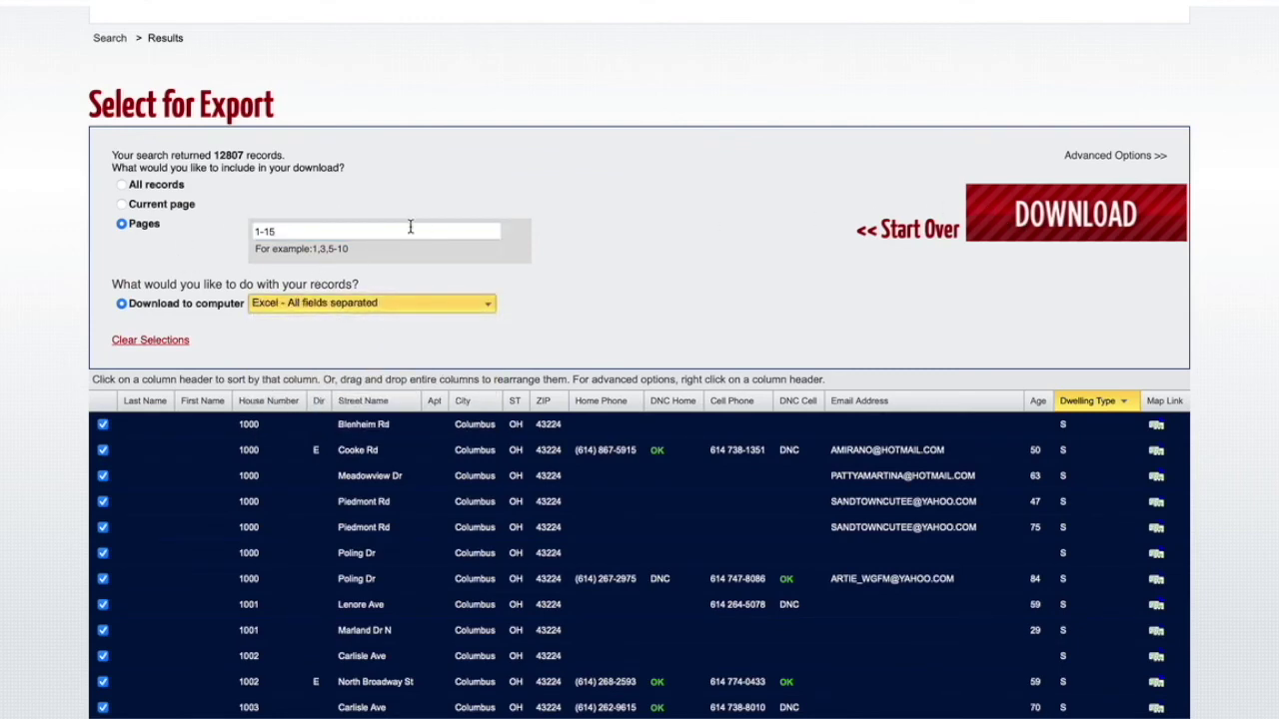
Replace the download page range with 16-30.
drag(409, 226, 223, 213)
text(16-30)
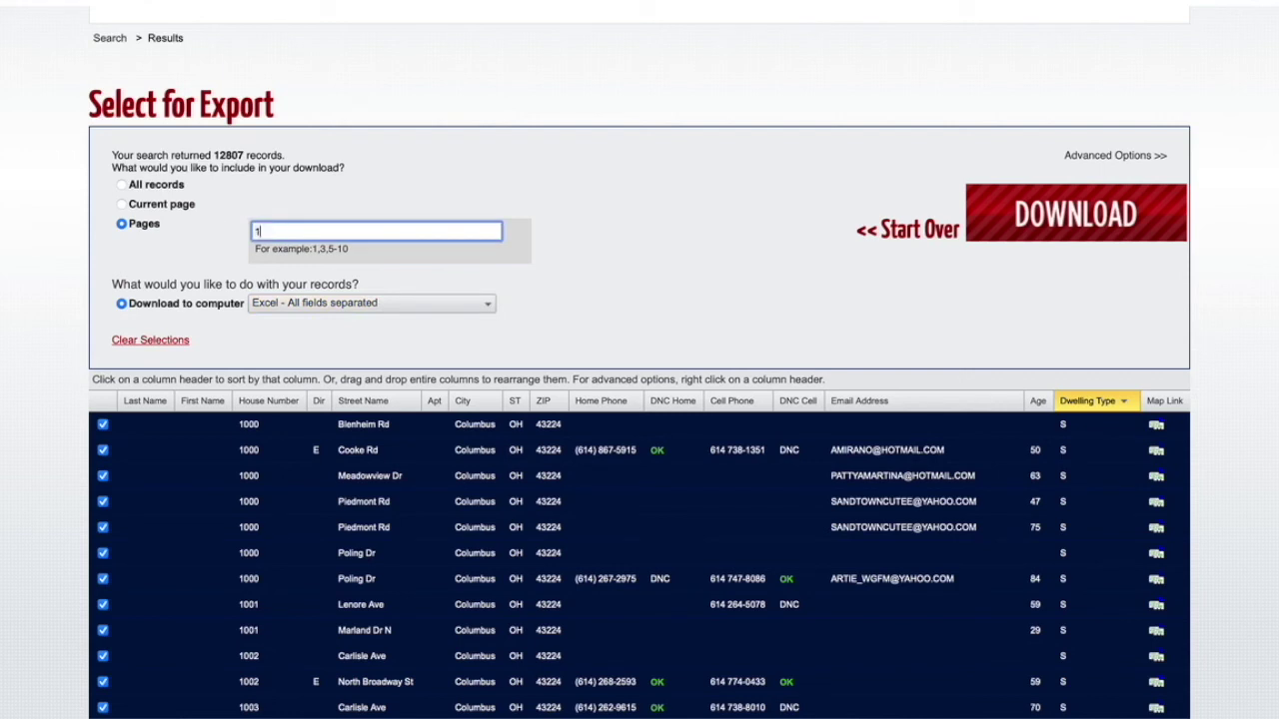